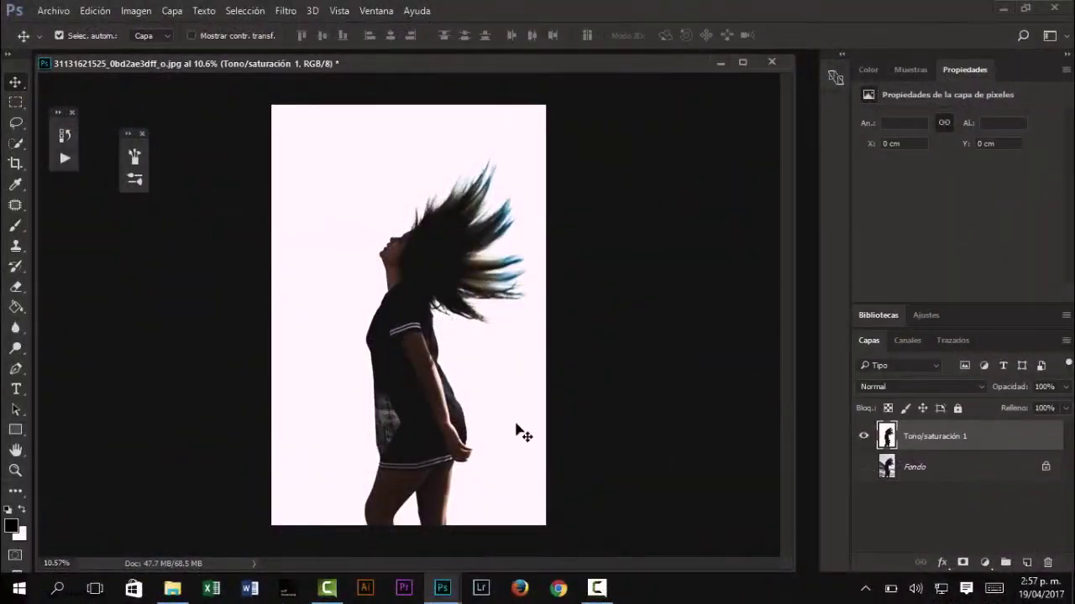
Crop off the legs and empty sky, leaving a wide frame around the head and flying hair.
left_click(16, 163)
mouse_move(426, 526)
left_mouse_down()
mouse_move(446, 436)
mouse_move(471, 426)
left_mouse_up()
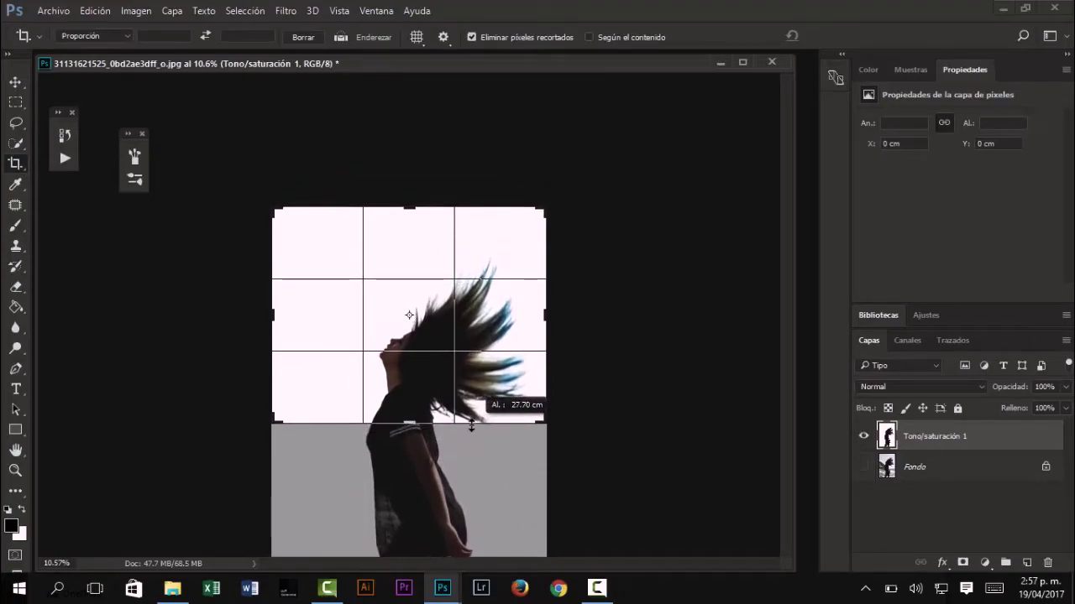
left_click_drag(471, 426, 472, 428)
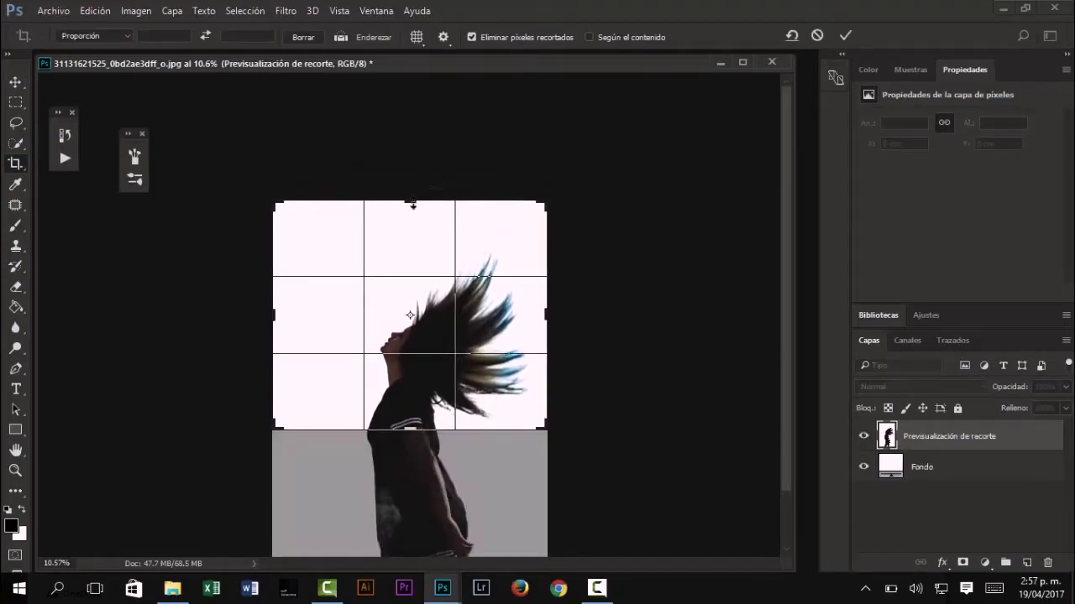
left_click_drag(413, 204, 412, 228)
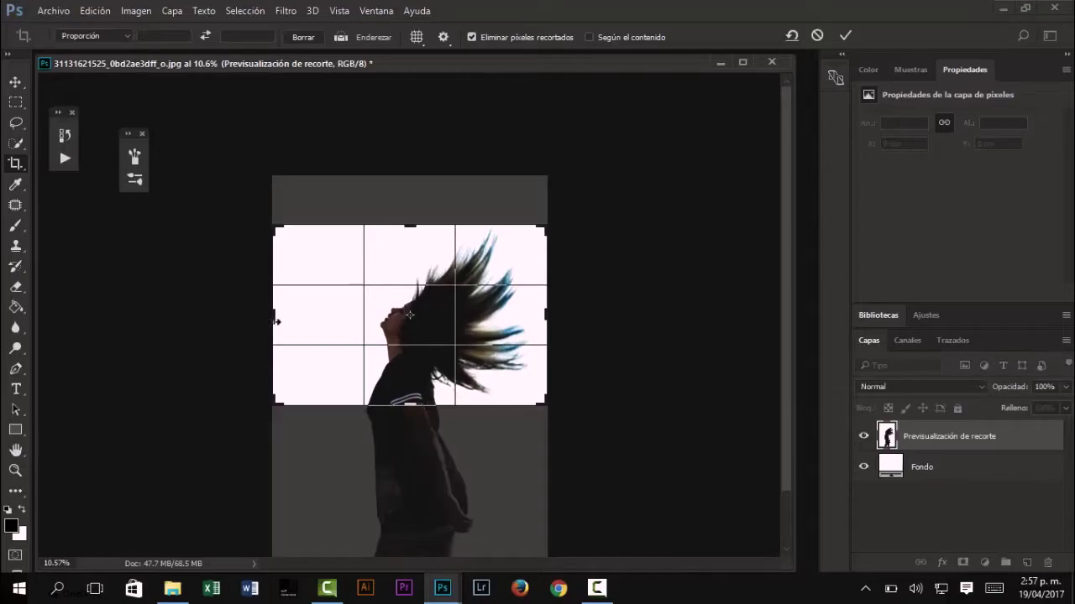
left_click_drag(416, 226, 416, 235)
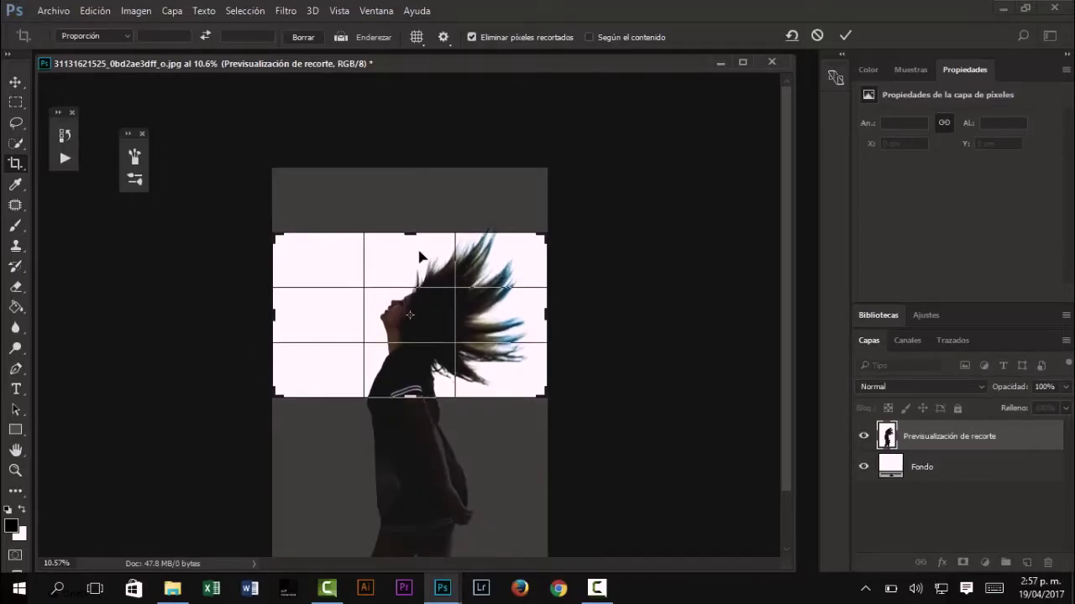
key("Return")
scroll(427, 361, "up", 2)
scroll(426, 364, "up", 2)
scroll(428, 365, "up", 2)
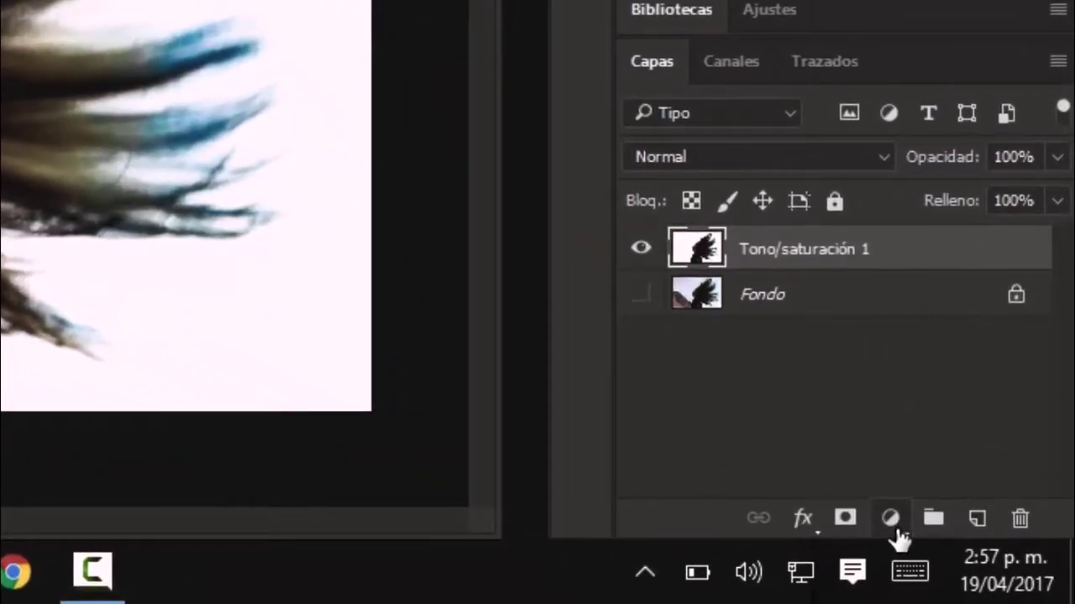
Add a Tono/saturación layer with saturation dragged fully left to make the portrait black and white.
left_click(892, 522)
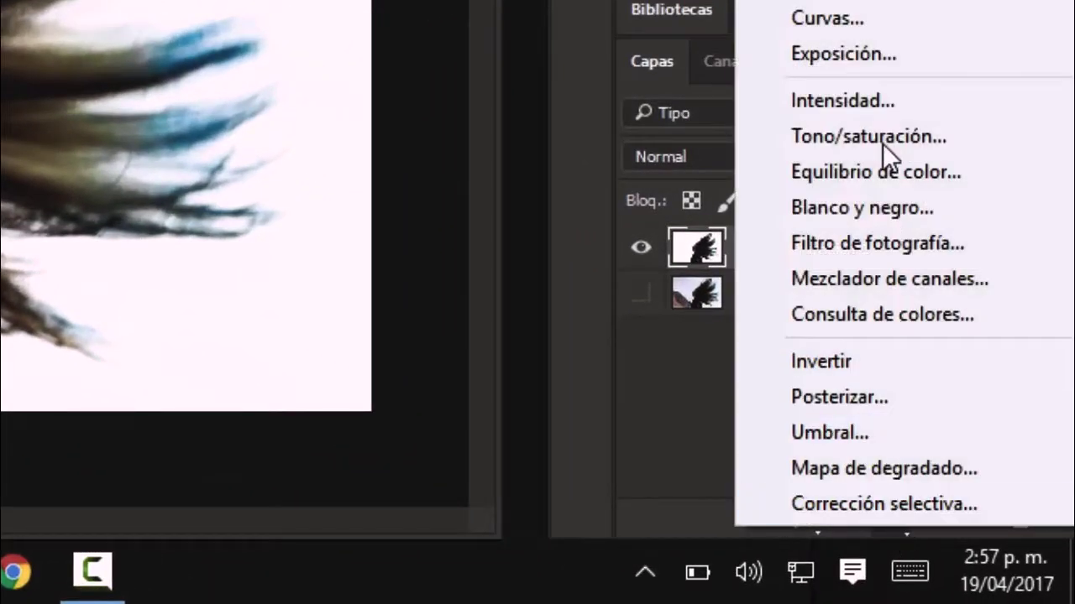
left_click(940, 139)
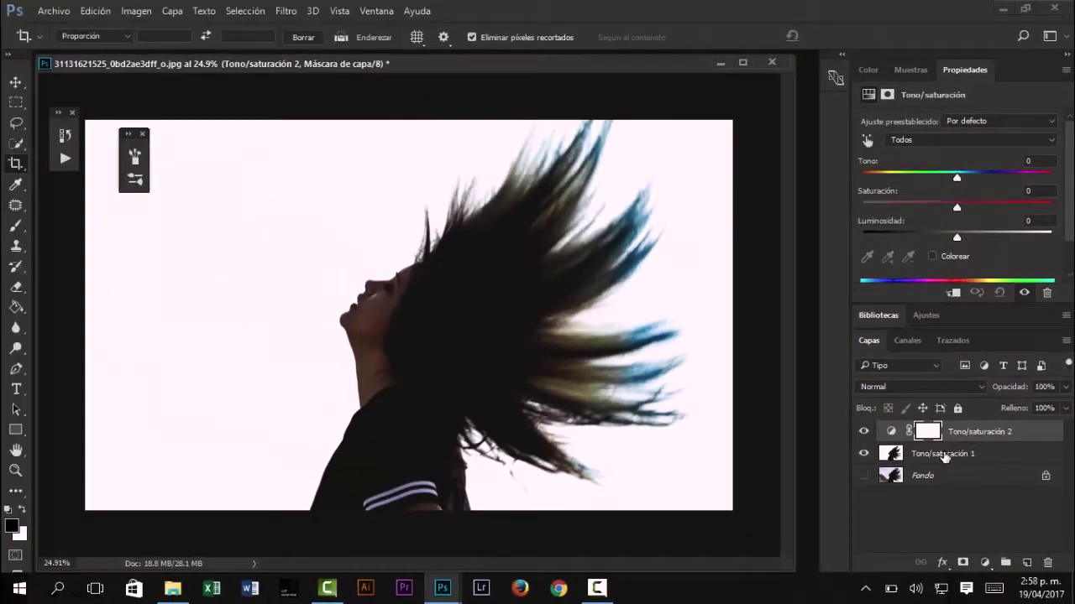
left_click_drag(957, 207, 947, 209)
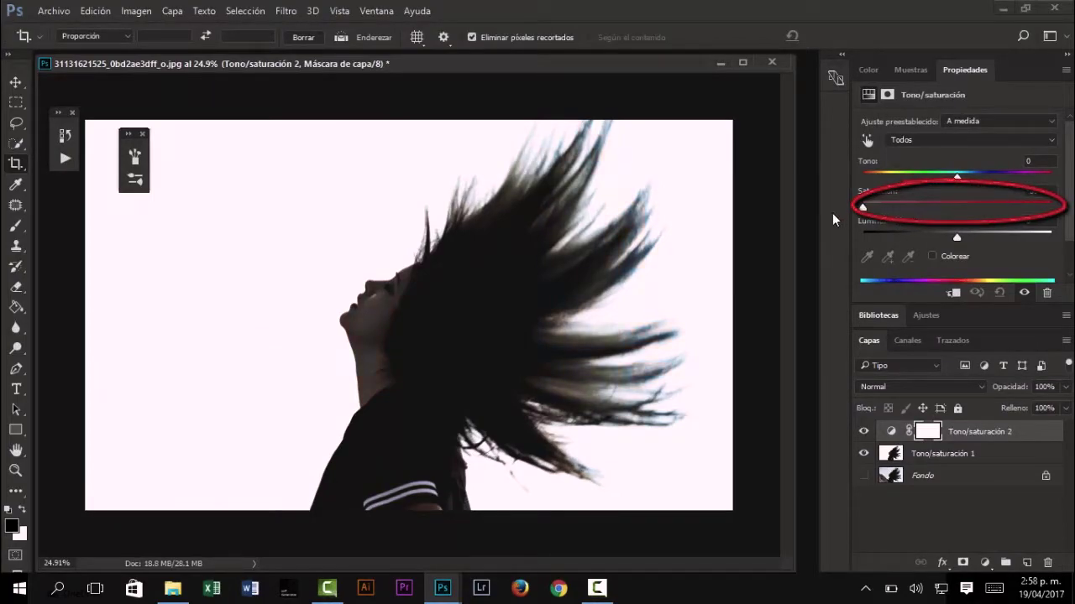
left_click(955, 497)
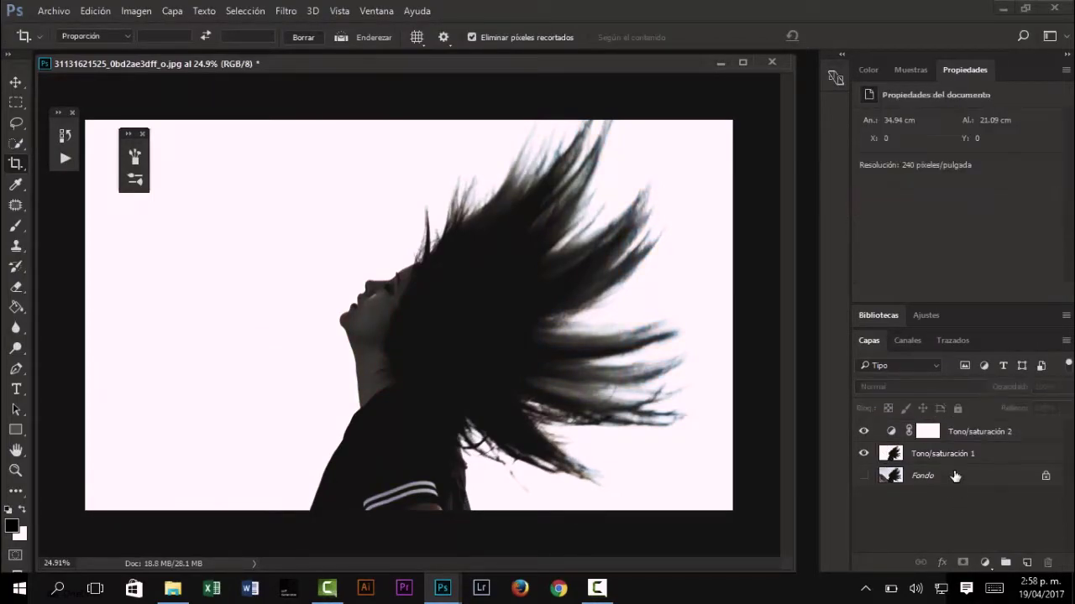
Combine Tono/saturación 1 and 2 into one black-and-white Tono/saturación 2 layer above Fondo.
left_click(955, 453)
left_click(987, 432)
right_click(972, 438)
left_click(1011, 433)
left_click(1007, 461, "ctrl")
right_click(1006, 461)
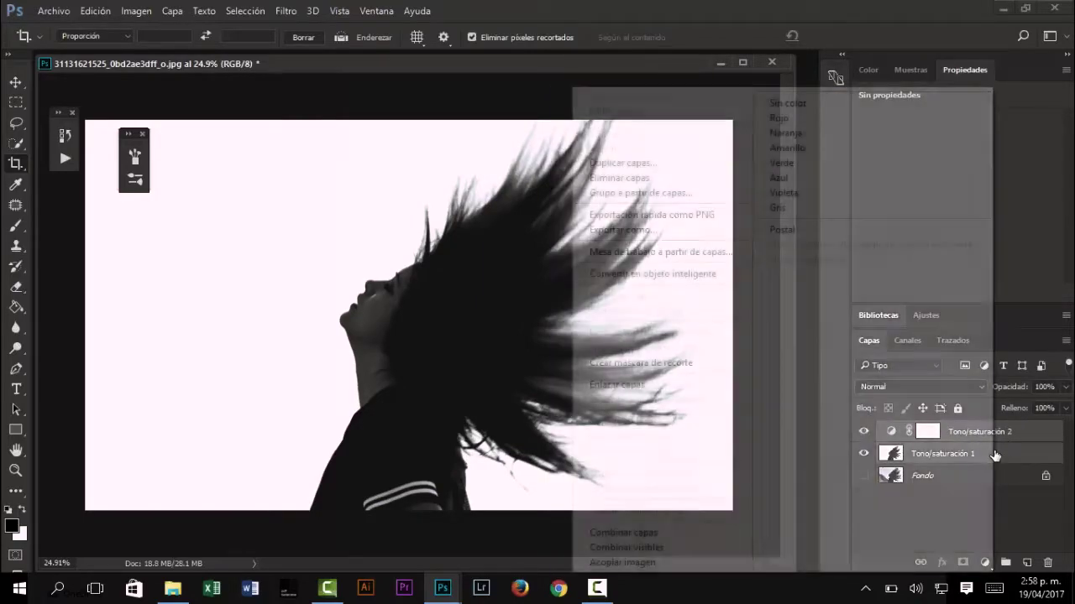
left_click(712, 533)
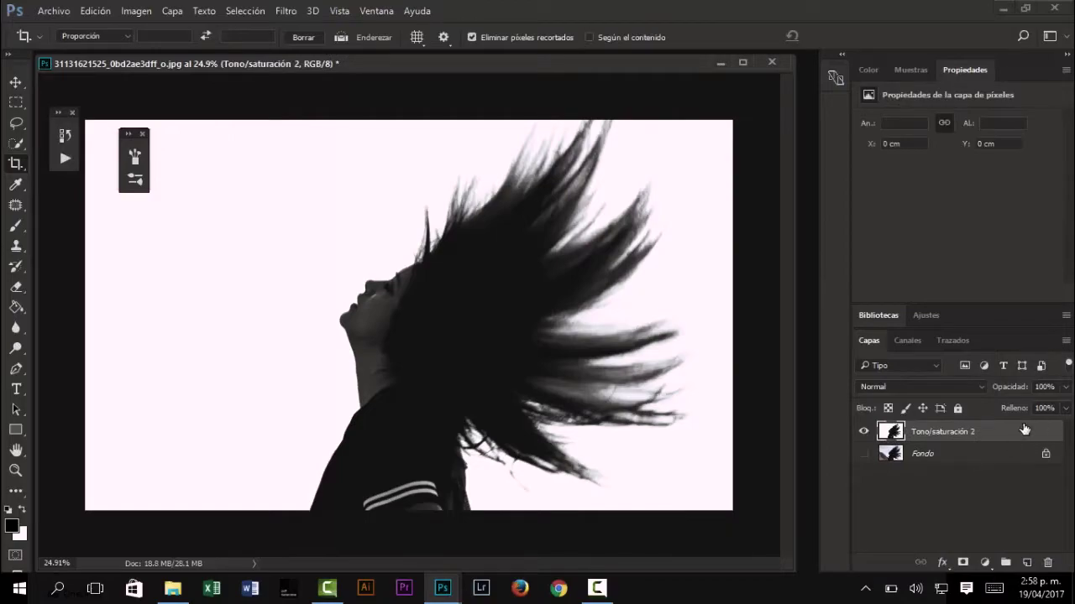
left_click(973, 385)
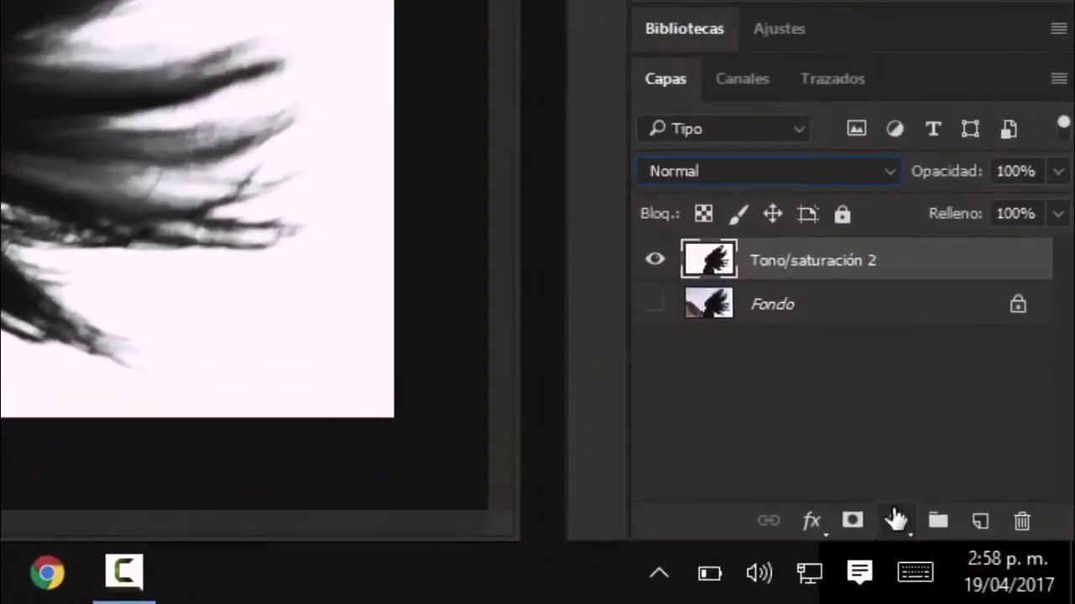
left_click(947, 545)
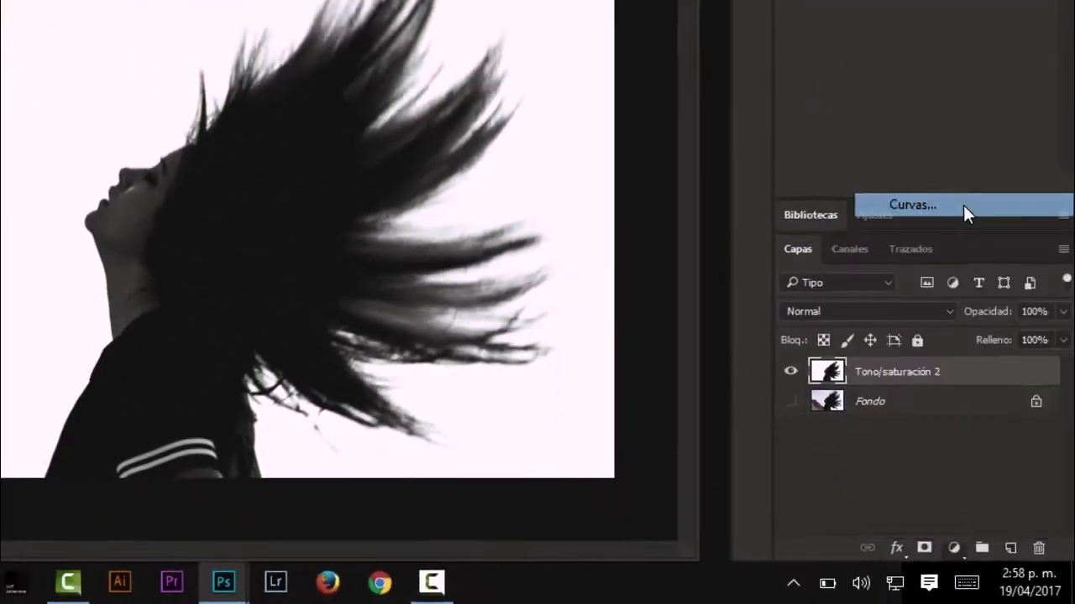
Add a Curvas layer with the curve midpoint pulled down to darken the midtones.
left_click(963, 208)
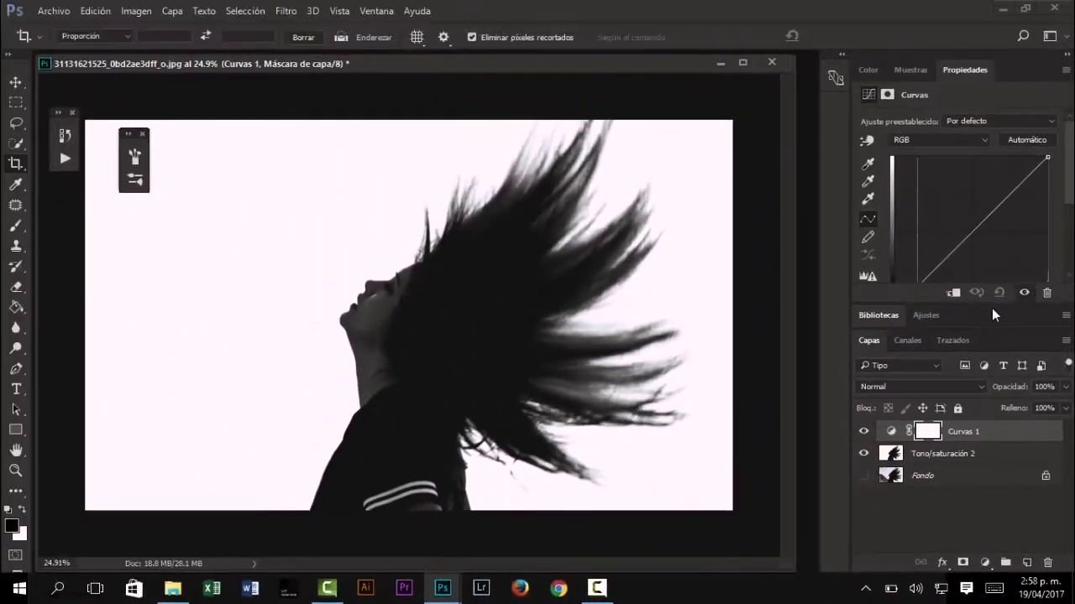
left_click_drag(974, 235, 985, 249)
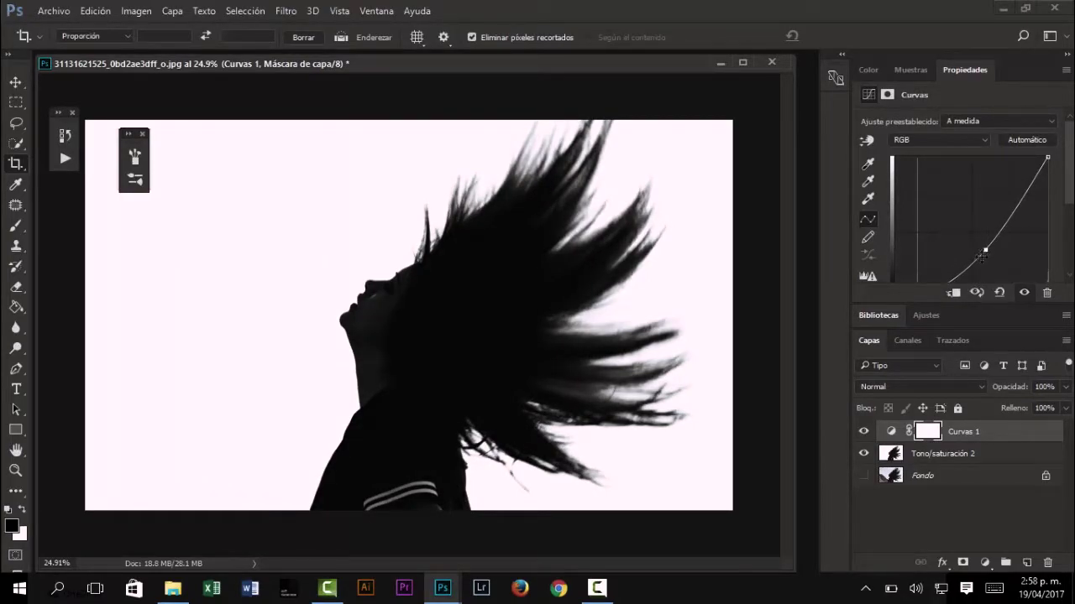
left_click_drag(985, 249, 969, 273)
left_click(987, 521)
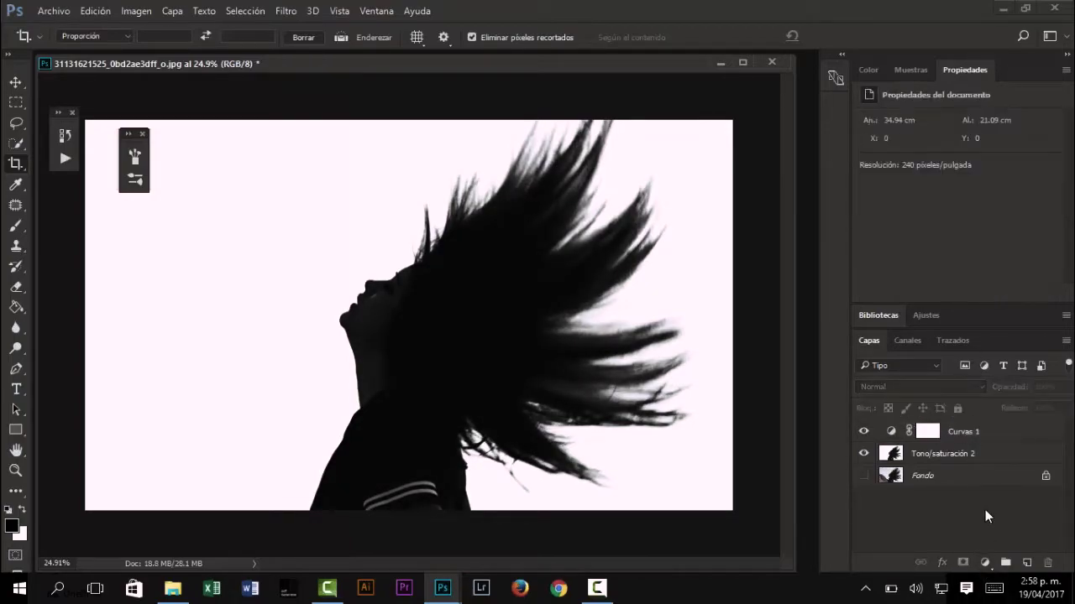
left_click(974, 437)
left_click(974, 461)
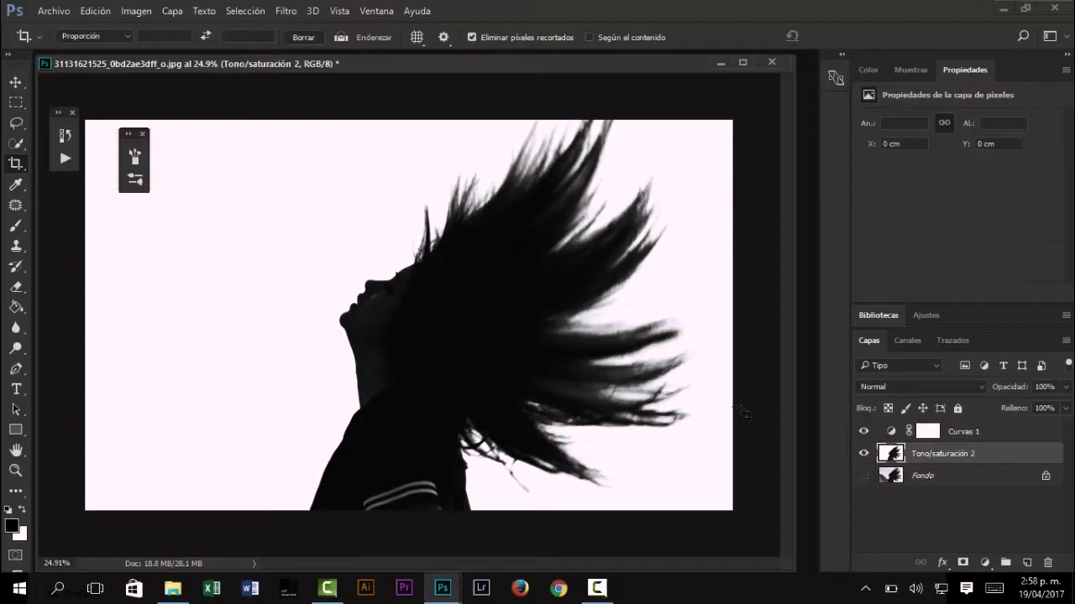
Drag the guitar_34-wallpaper-5120x2880 landscape from the FOTOS folder into the portrait.
left_click(172, 588)
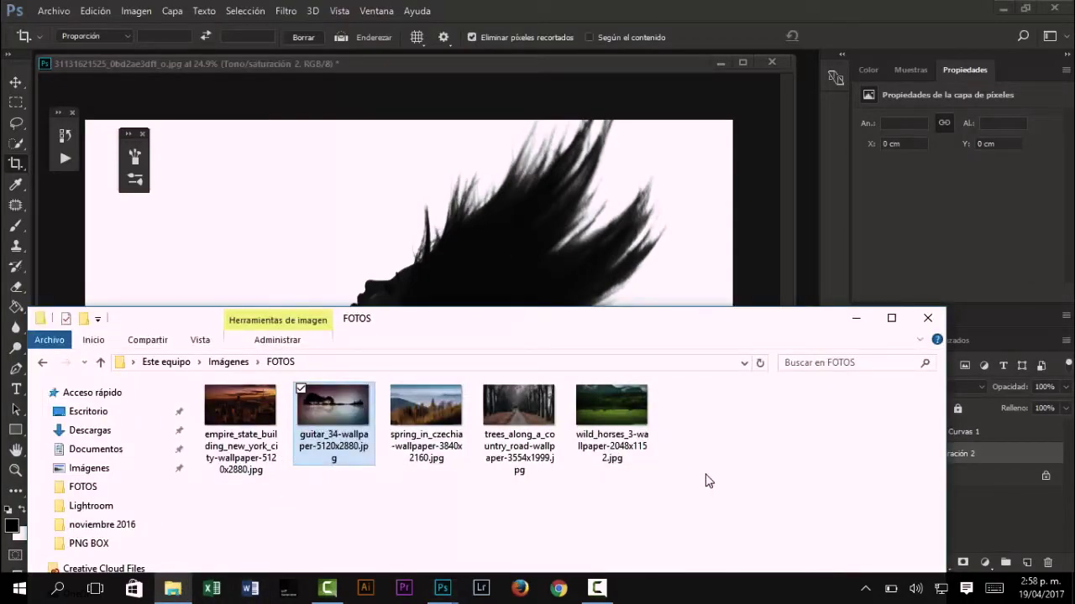
left_click_drag(706, 481, 252, 449)
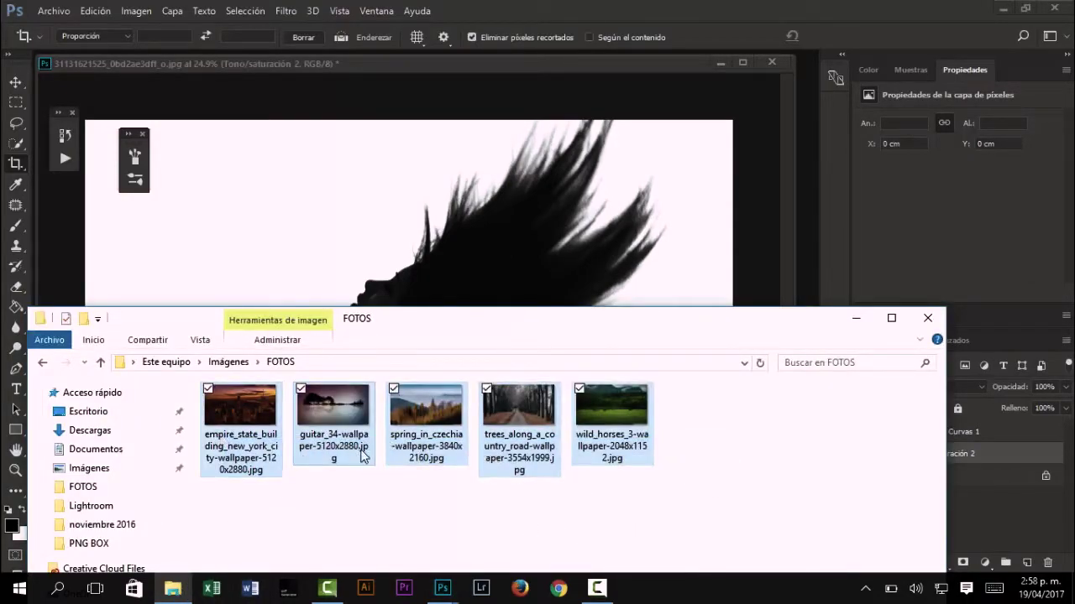
left_click(527, 514)
left_click_drag(355, 439, 394, 243)
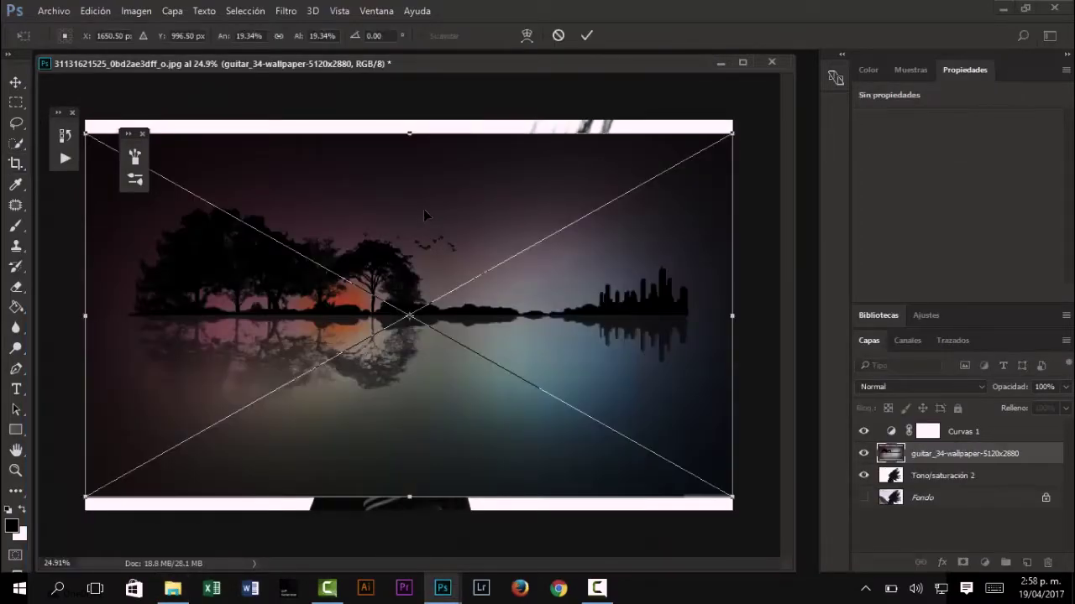
Enlarge and shift the placed landscape to about 44.25 × 26.66 cm over the canvas, and commit it.
left_click_drag(423, 210, 424, 222)
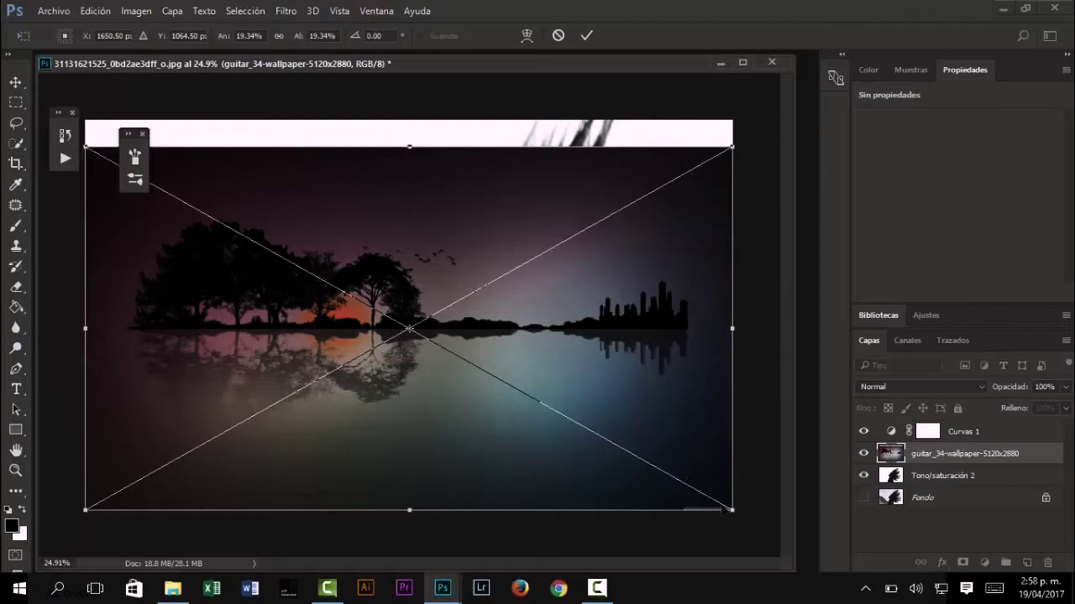
left_click_drag(732, 509, 886, 596)
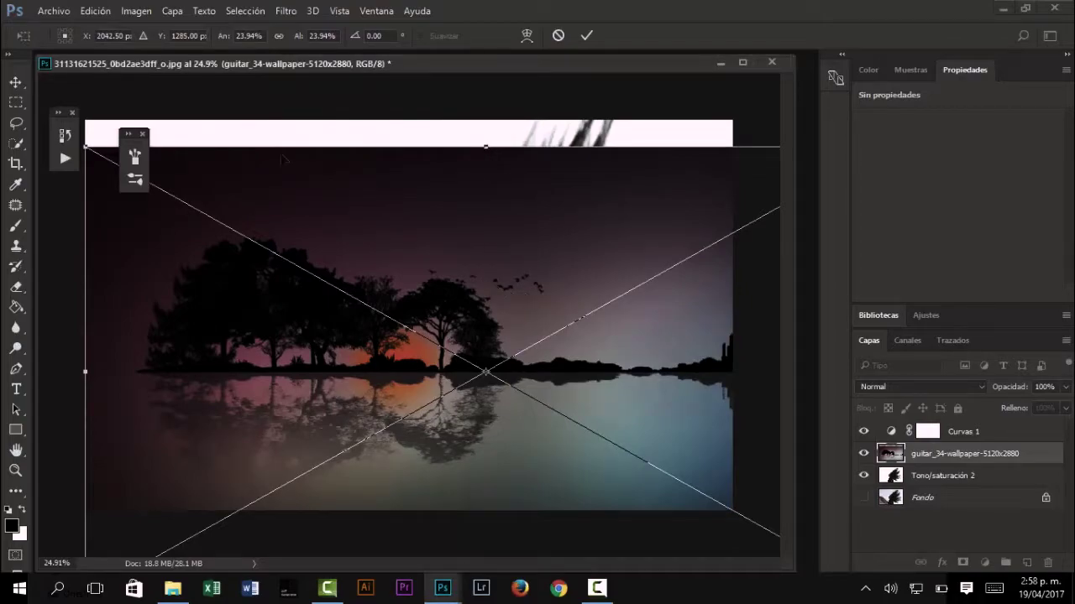
mouse_move(433, 223)
left_mouse_down()
mouse_move(482, 247)
mouse_move(518, 221)
left_mouse_up()
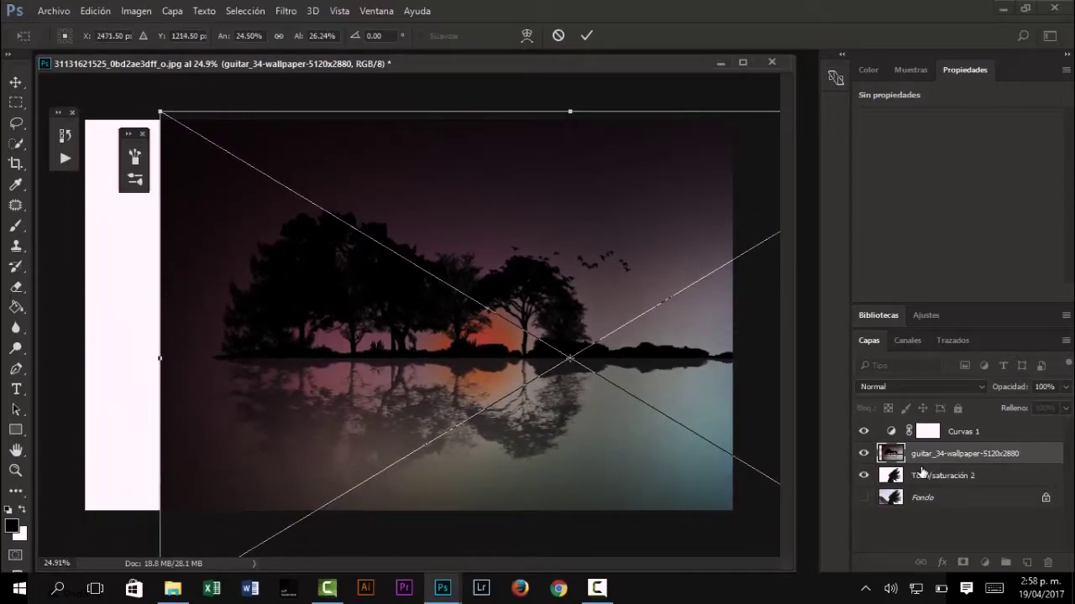
key("c")
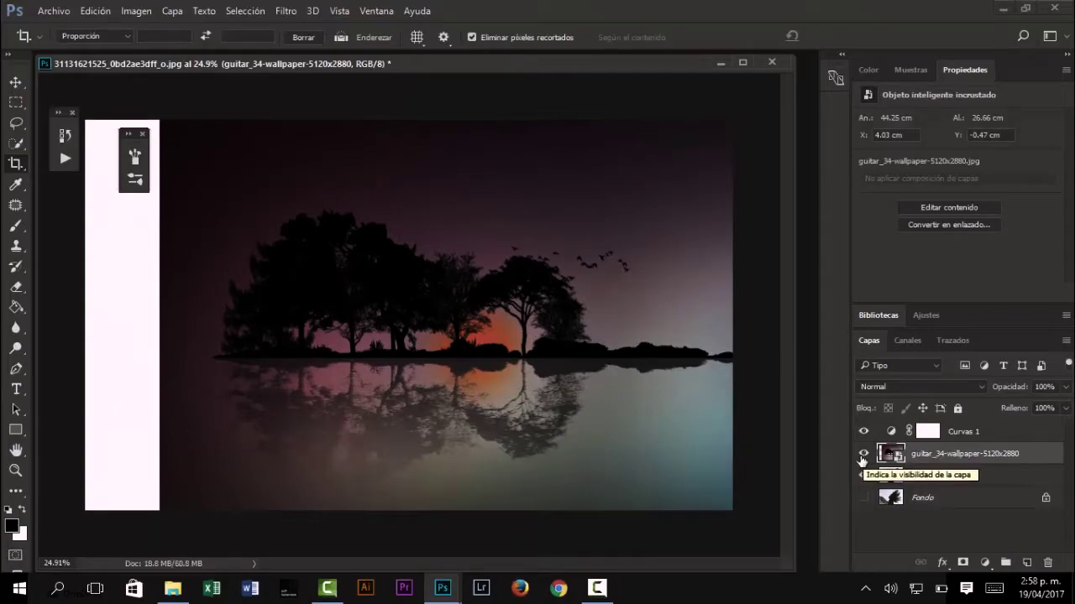
left_click(862, 454)
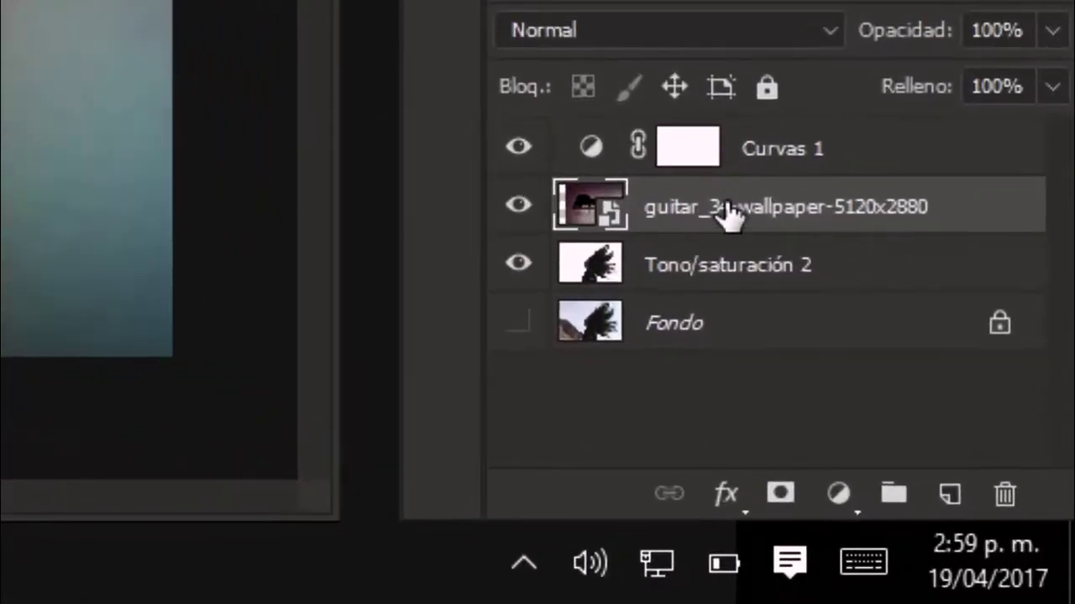
Move the landscape below Tono/saturación 2 and set that hair layer to Trama blend mode.
left_click_drag(943, 455, 943, 462)
left_click_drag(726, 233, 713, 293)
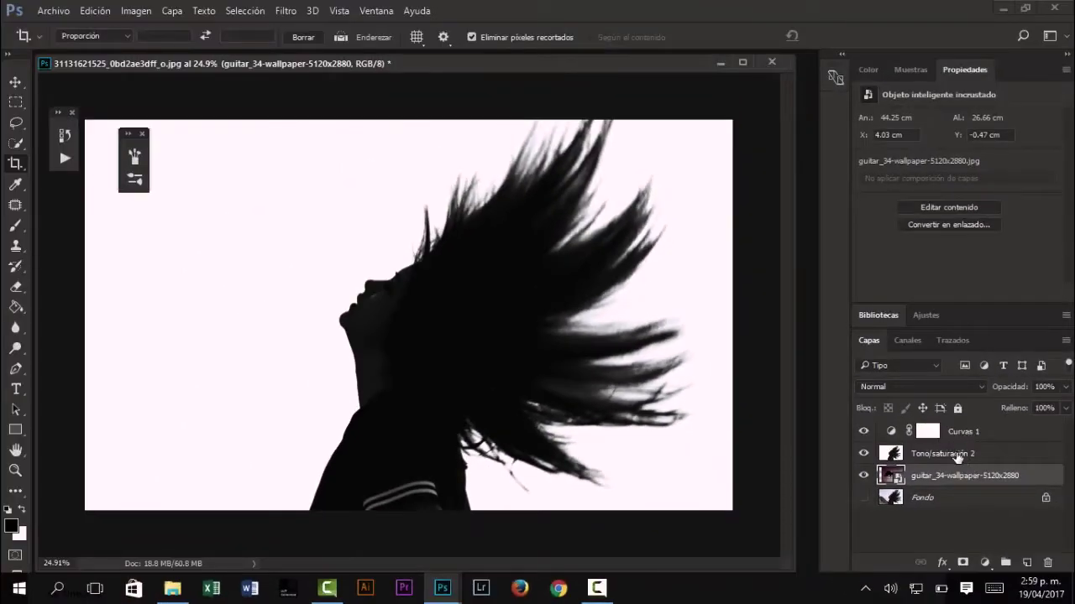
left_click(956, 455)
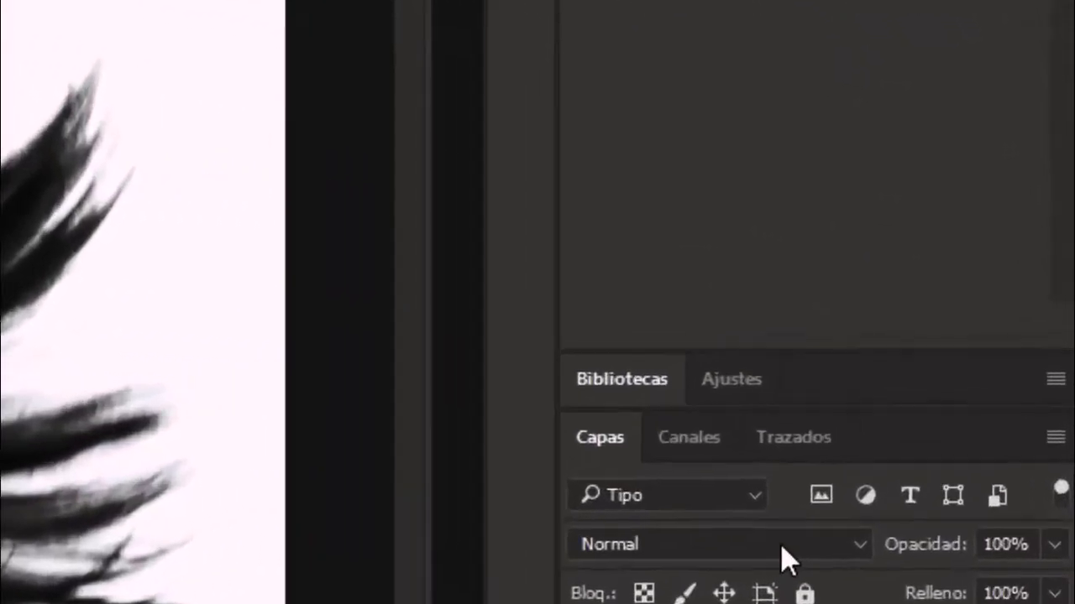
left_click(948, 391)
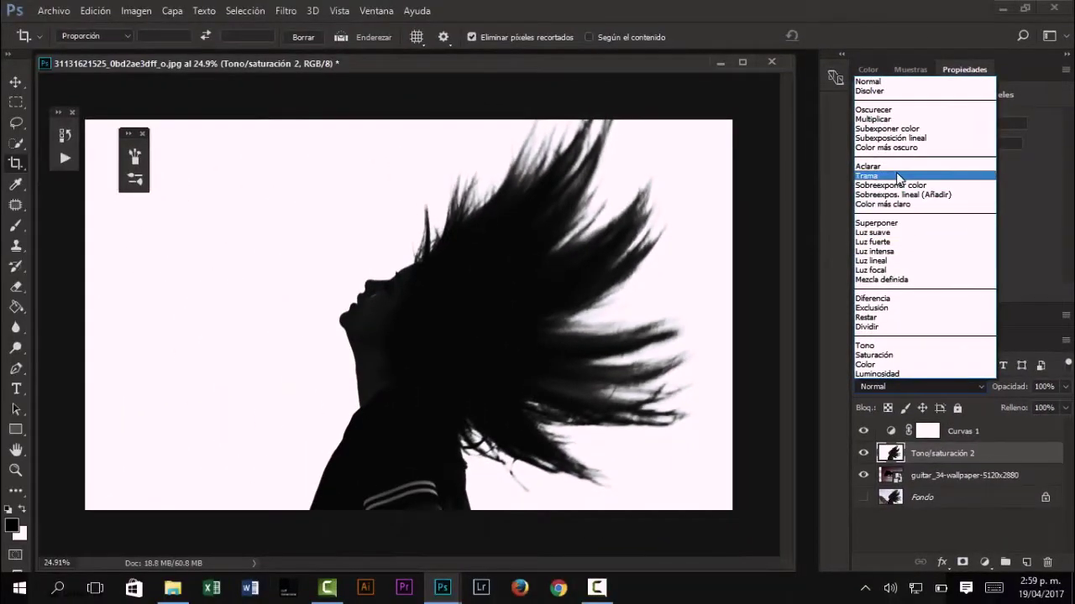
left_click(896, 172)
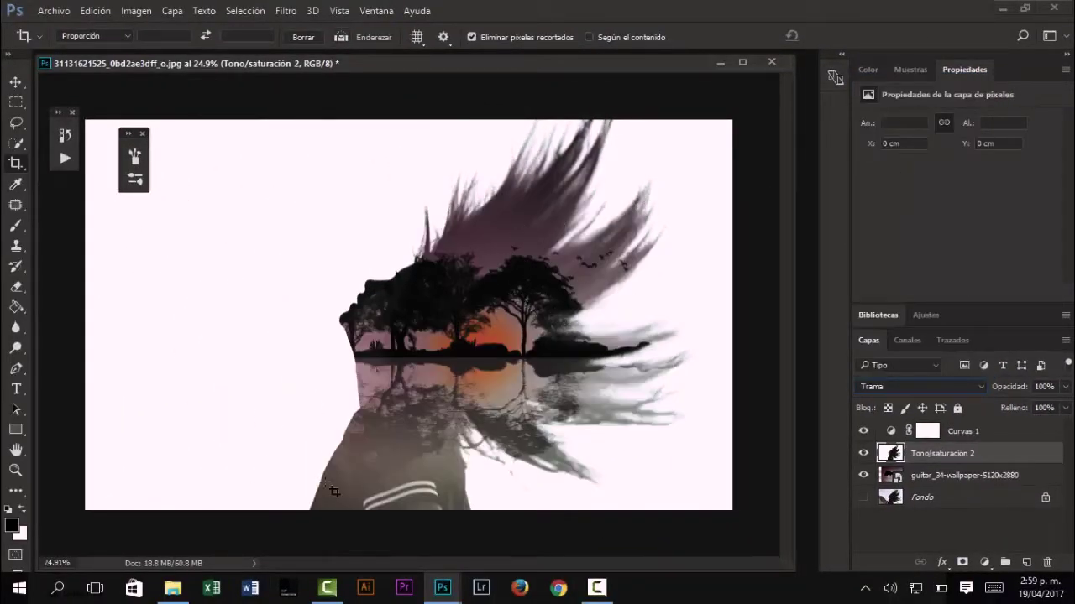
left_click(940, 475)
left_click(944, 498)
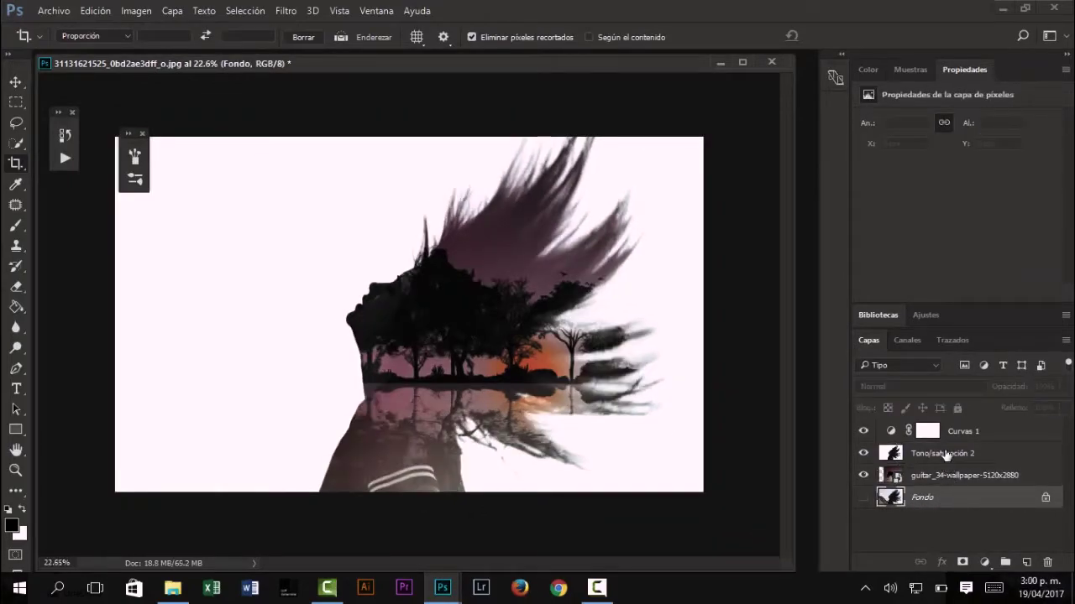
Select every layer and combine them into a single Curvas 1 double-exposure layer.
left_click(970, 431, "shift")
right_click(966, 432)
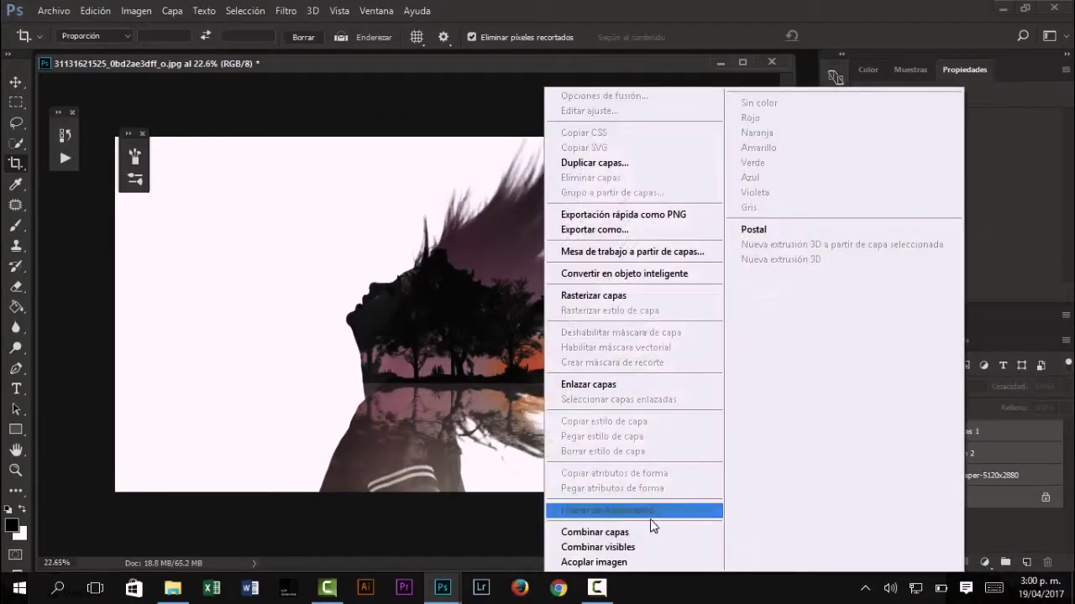
left_click(635, 532)
scroll(309, 287, "down", 2)
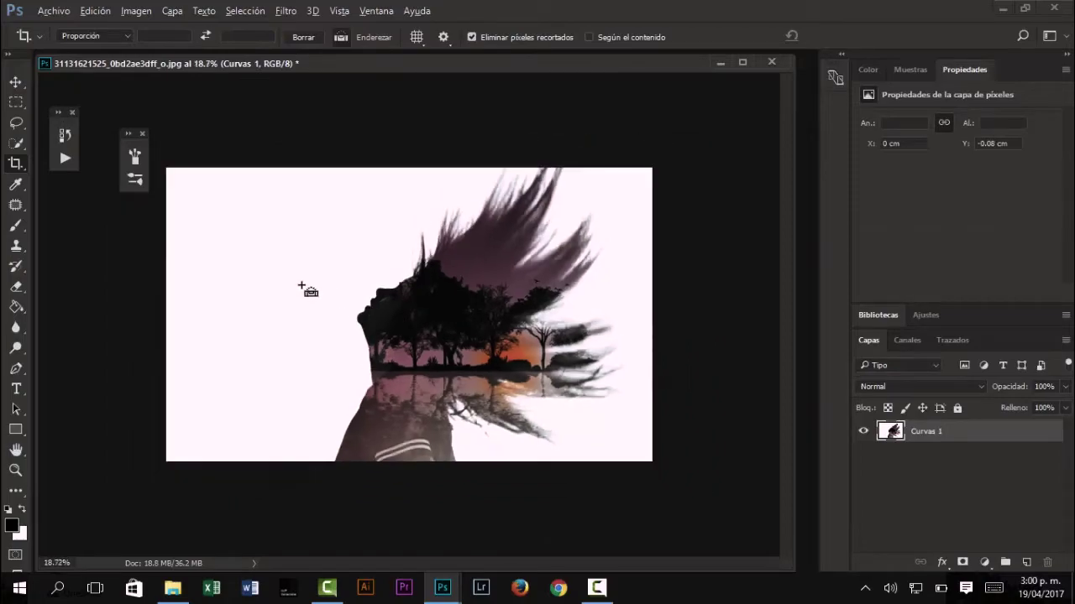
scroll(115, 264, "up", 2)
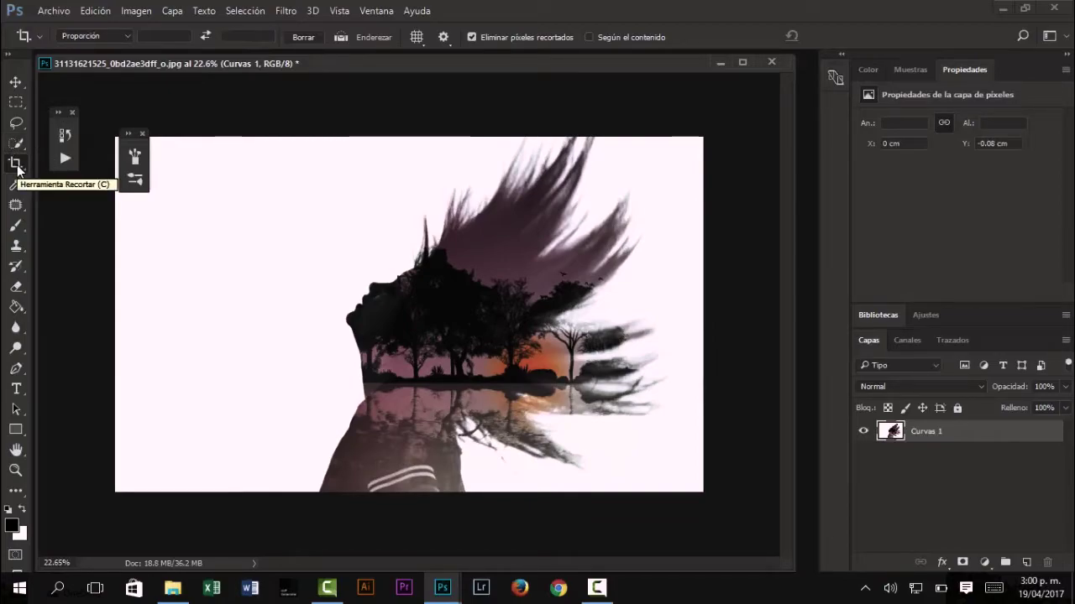
left_click(16, 123)
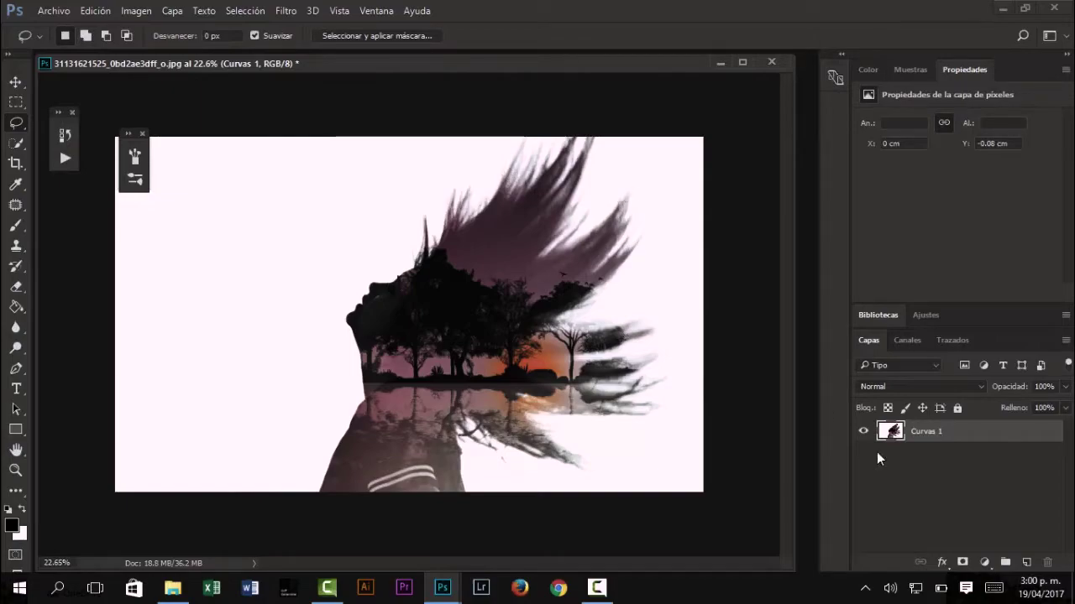
Lasso a rough oval around the portrait and invert it so the surroundings are selected.
left_click_drag(122, 142, 49, 221)
mouse_move(134, 217)
left_mouse_down()
mouse_move(199, 173)
mouse_move(282, 146)
mouse_move(422, 143)
mouse_move(579, 179)
mouse_move(663, 226)
mouse_move(712, 286)
mouse_move(699, 397)
mouse_move(652, 456)
mouse_move(559, 512)
mouse_move(359, 527)
left_mouse_up()
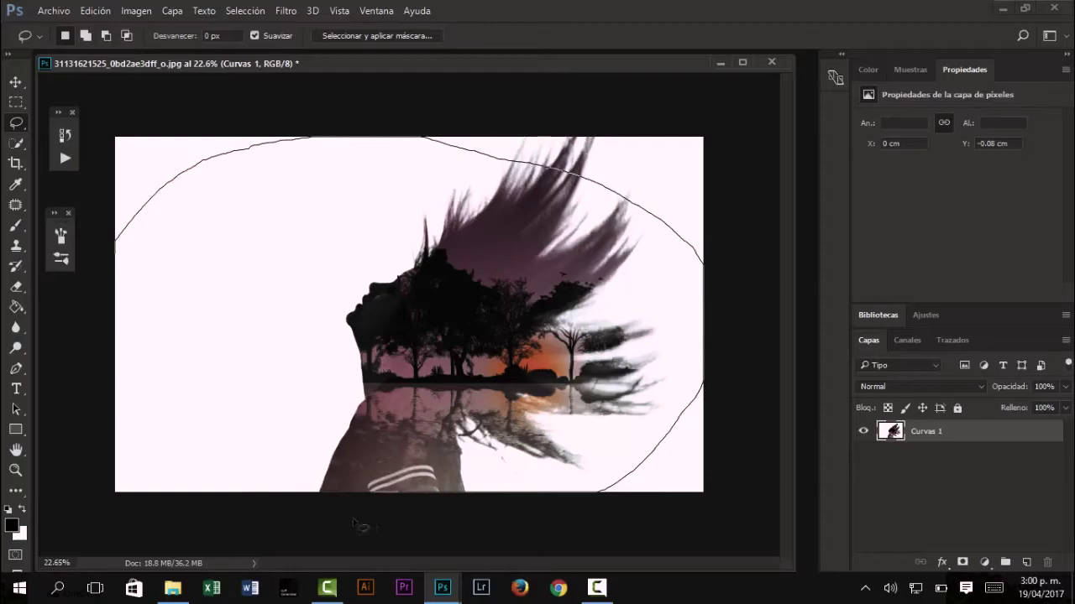
mouse_move(220, 484)
left_mouse_down()
mouse_move(144, 412)
mouse_move(99, 283)
mouse_move(94, 227)
left_mouse_up()
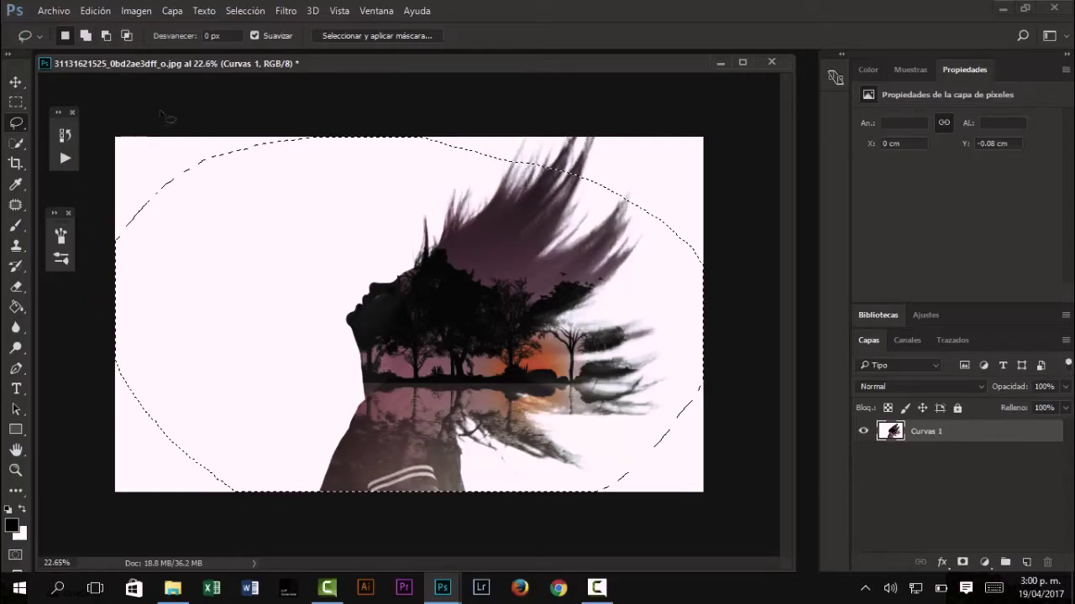
left_click(245, 11)
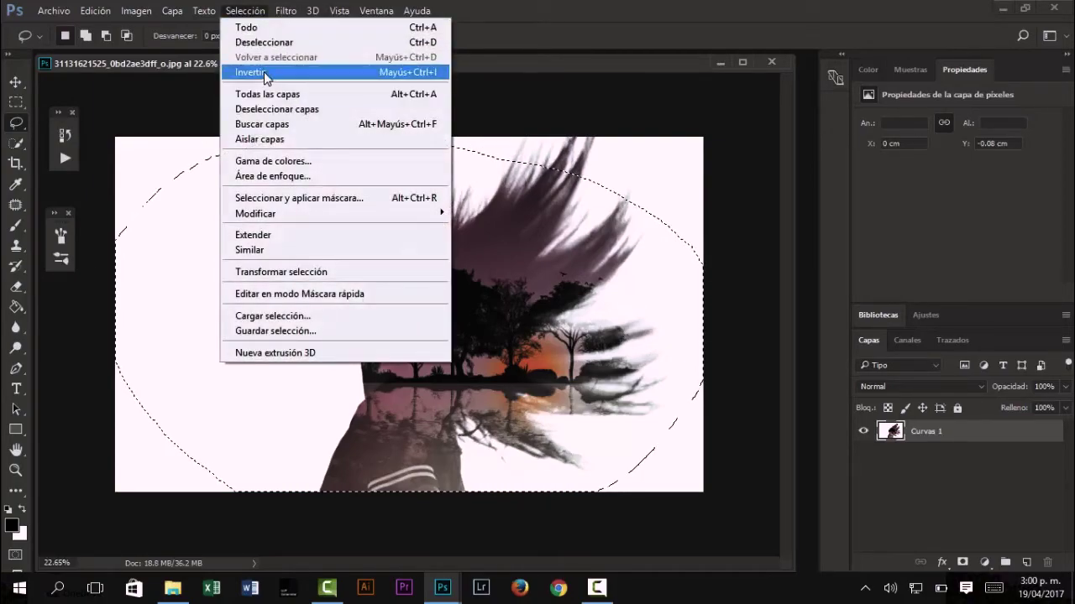
left_click(252, 73)
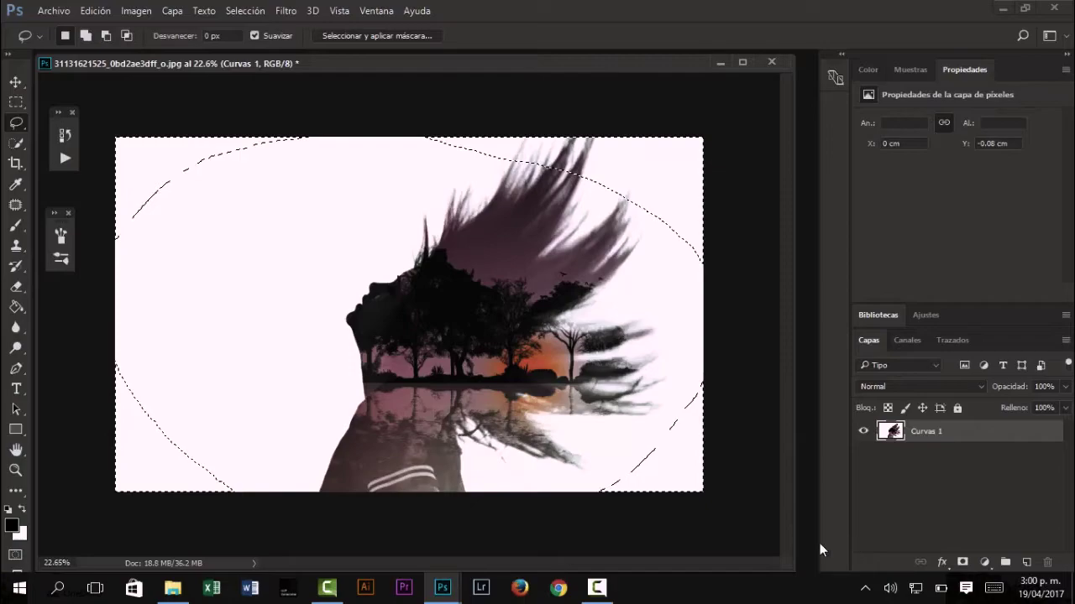
Add a black Color uniforme fill layer and raise its mask's Desvanecer for a soft vignette.
left_click(987, 562)
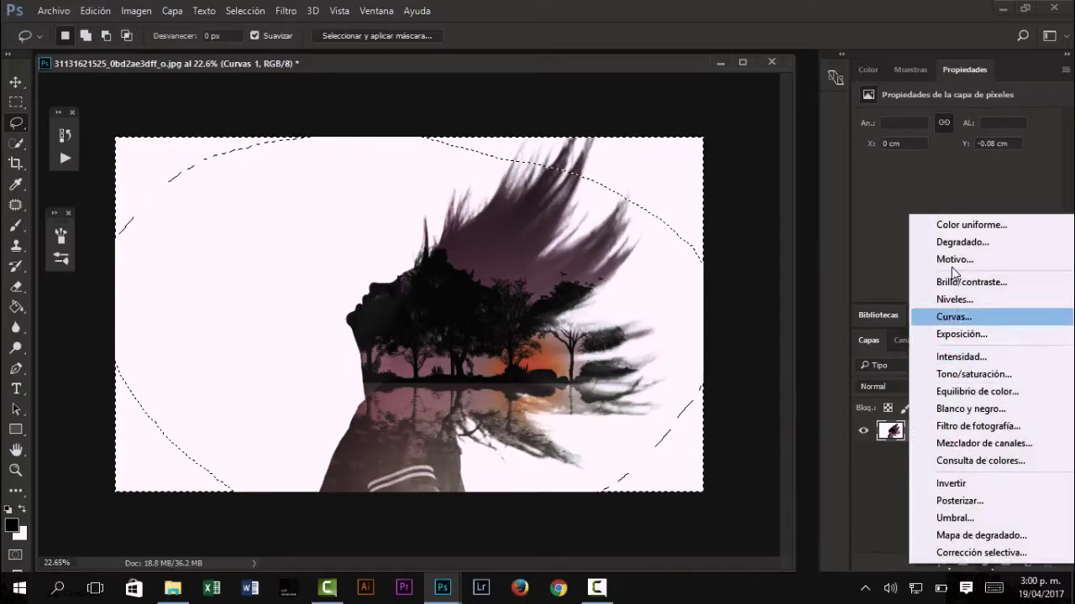
left_click(965, 222)
left_click(704, 129)
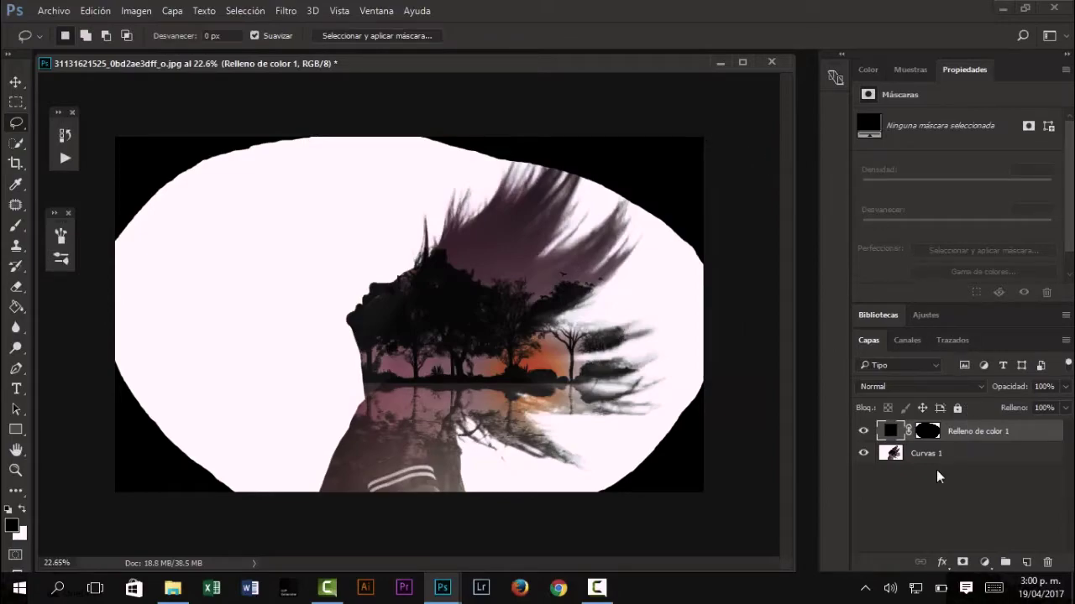
double_click(928, 430)
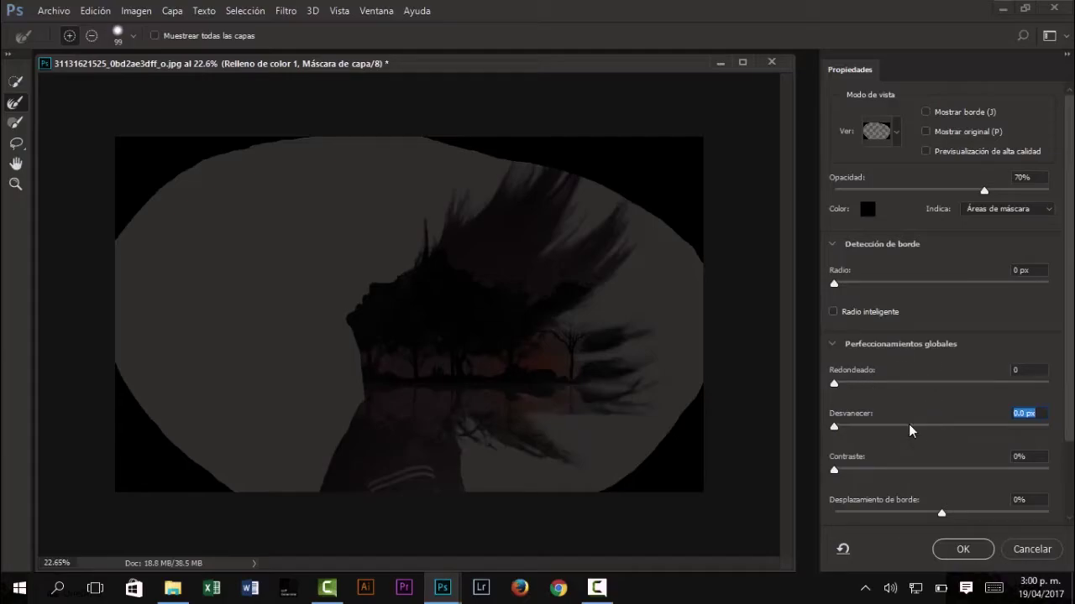
left_click_drag(839, 427, 1038, 427)
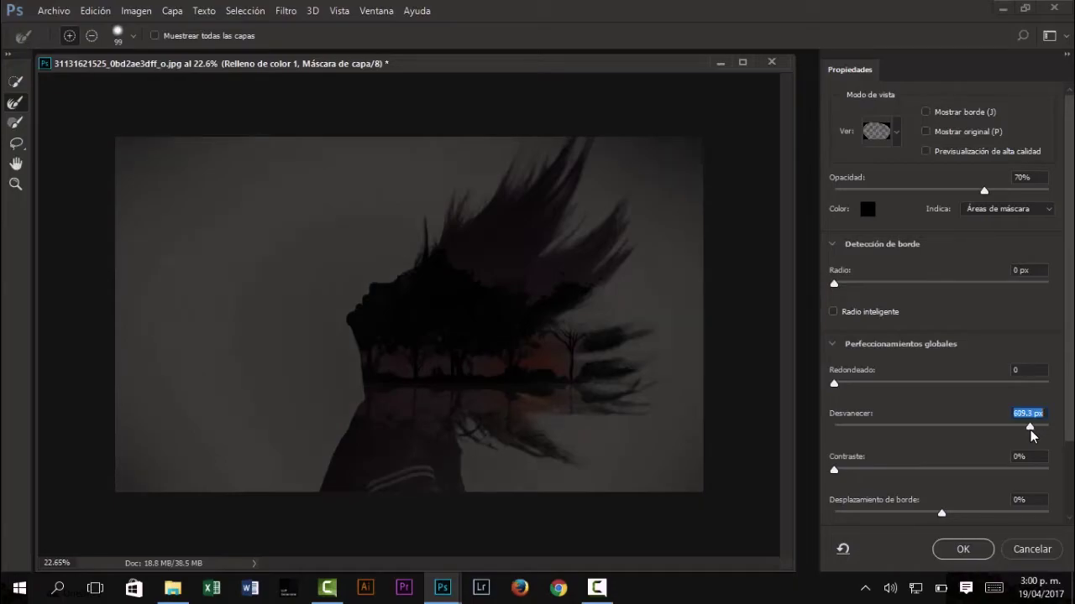
left_click(963, 549)
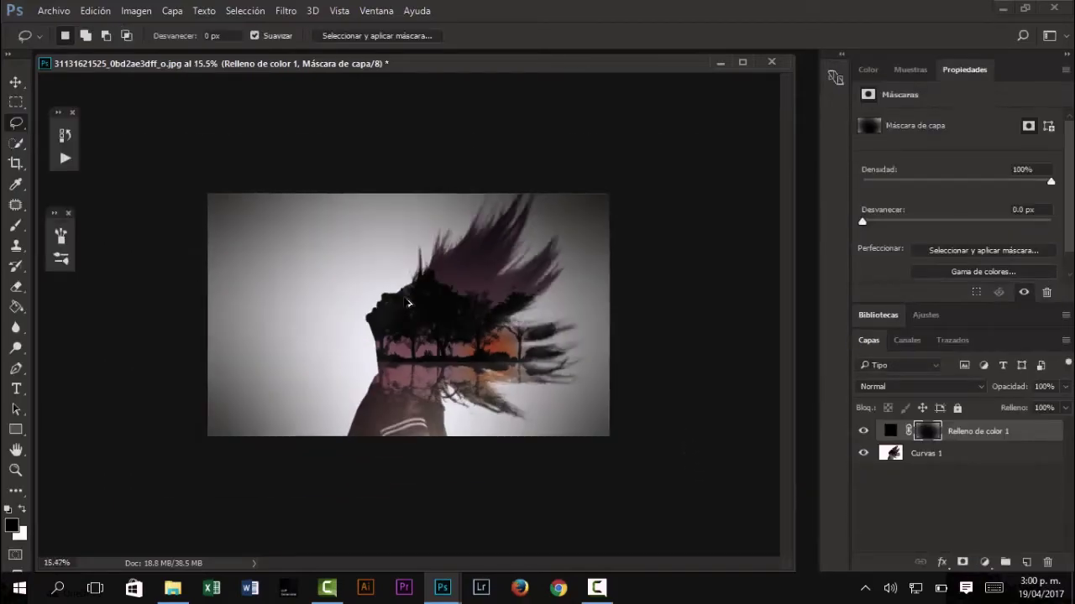
scroll(415, 227, "up", 1)
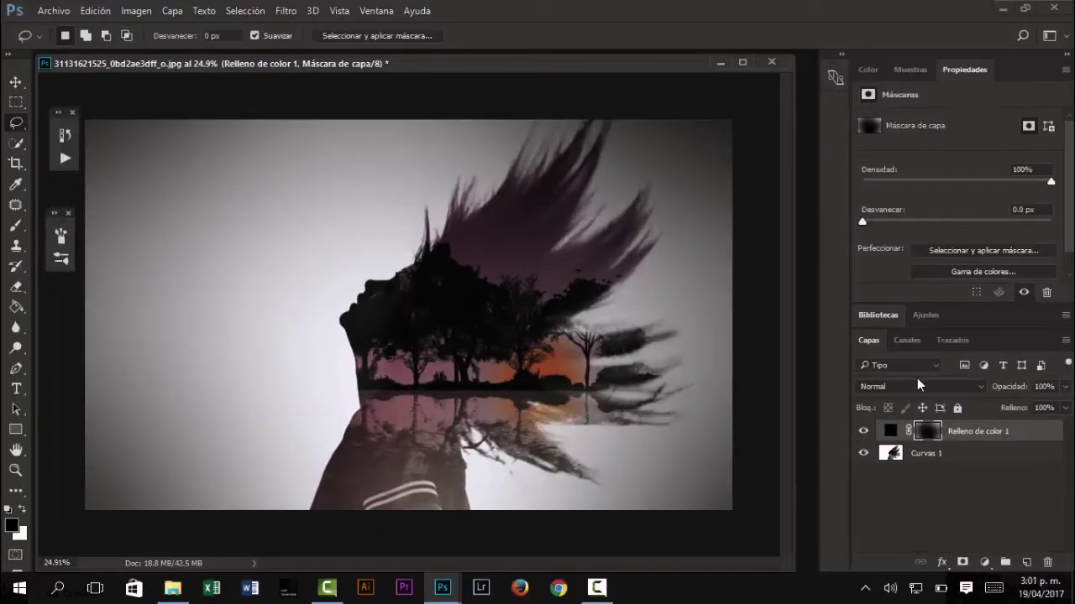
Toggle the vignette layer's visibility to compare the image with and without it.
left_click(862, 431)
left_click(862, 431)
left_click(863, 431)
left_click(862, 431)
Above Curvas 1, add a Brillo/contraste layer with contrast 48 and brightness -2.
left_click(968, 463)
left_click(984, 562)
left_click(985, 283)
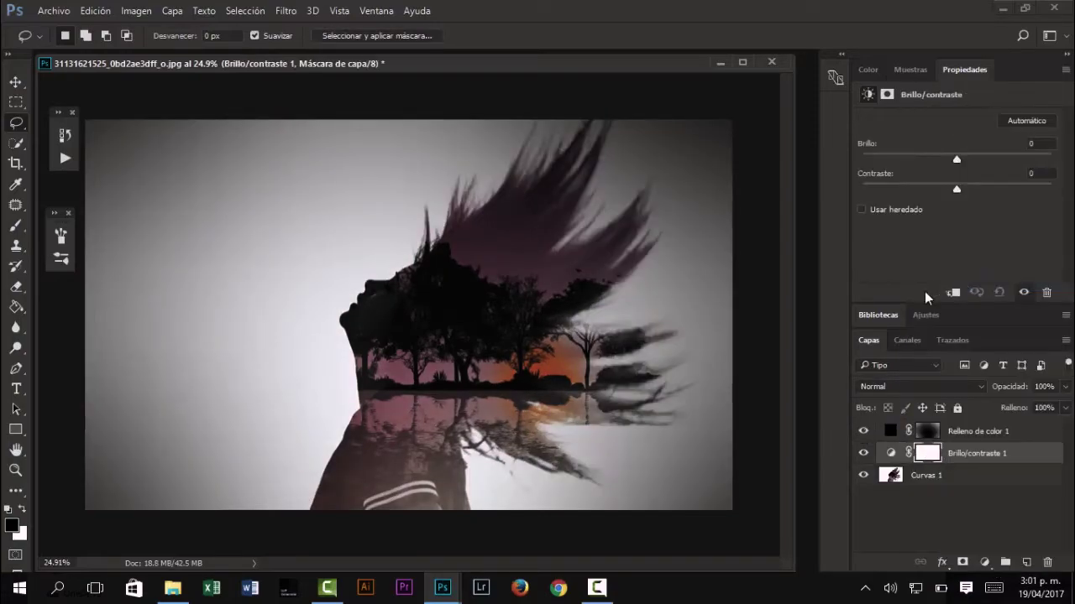
left_click_drag(957, 190, 1003, 191)
left_click_drag(955, 157, 956, 158)
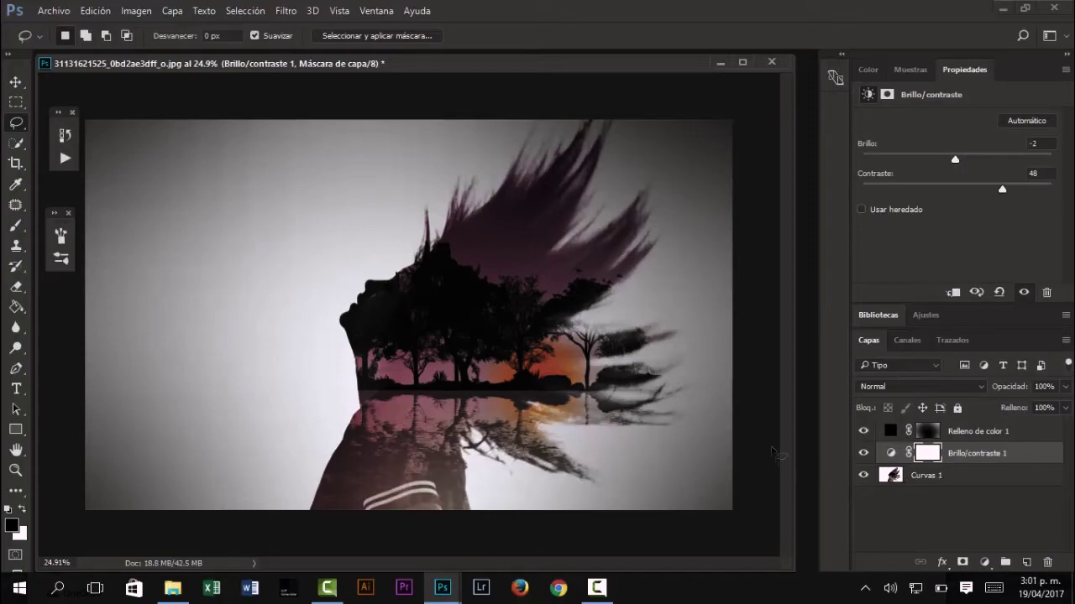
left_click(932, 431)
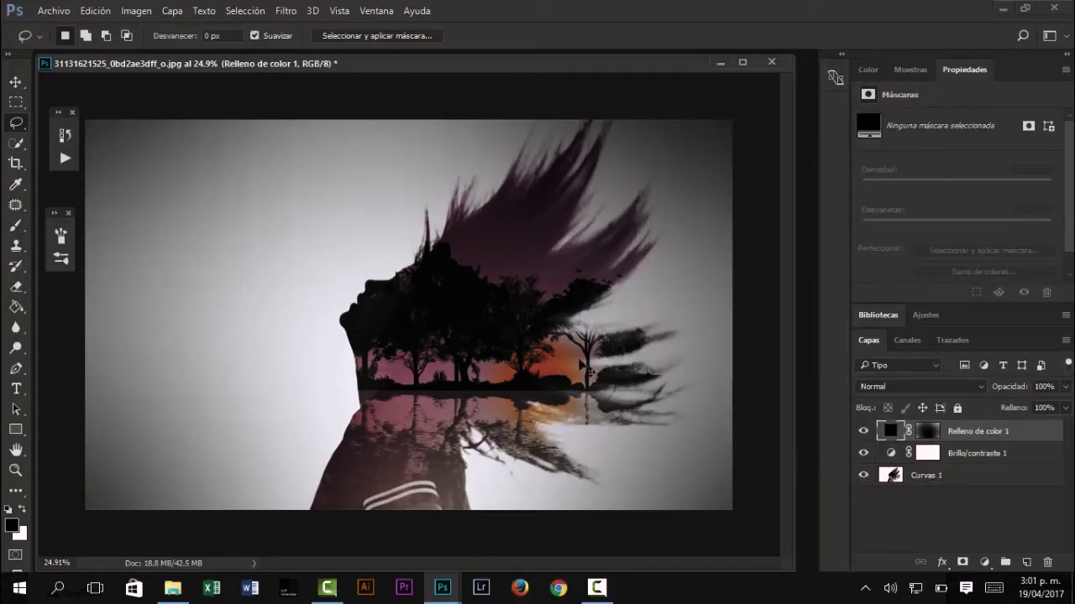